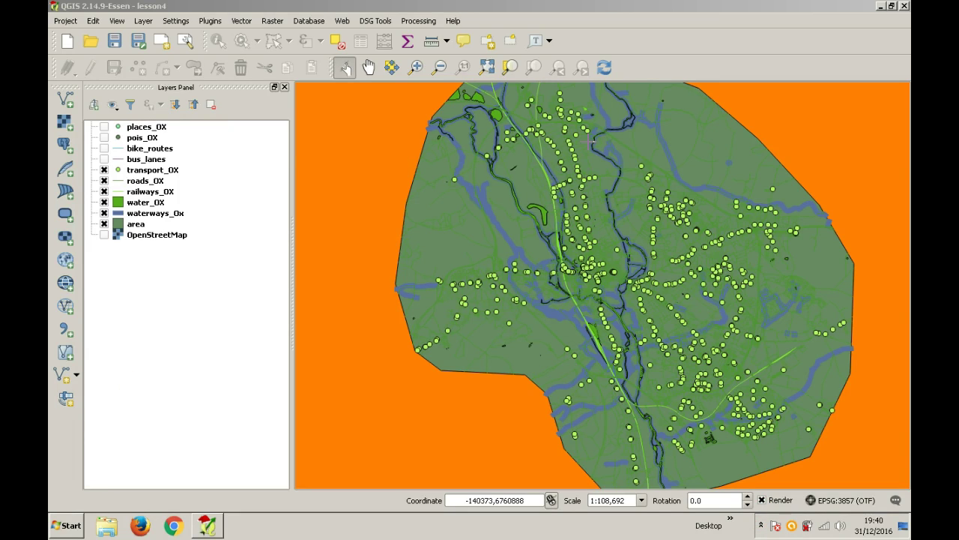
Open the Layer menu in the lesson4 project to reach the layer-creation options
{"action": "left_click", "coordinate": [658, 63]}
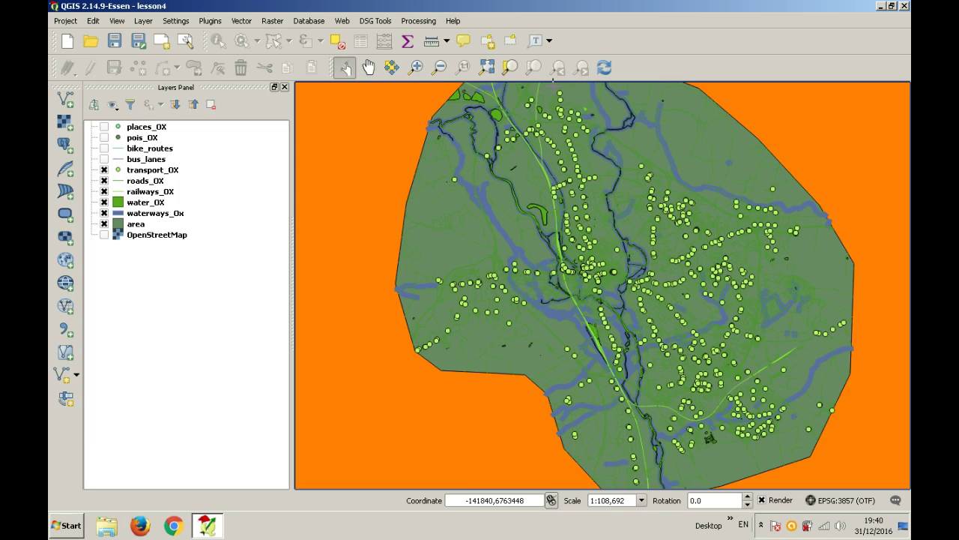
{"action": "left_click", "coordinate": [659, 67]}
{"action": "left_click", "coordinate": [142, 21]}
Define a new line shapefile layer with a text field named bus_number
{"action": "mouse_move", "coordinate": [150, 33]}
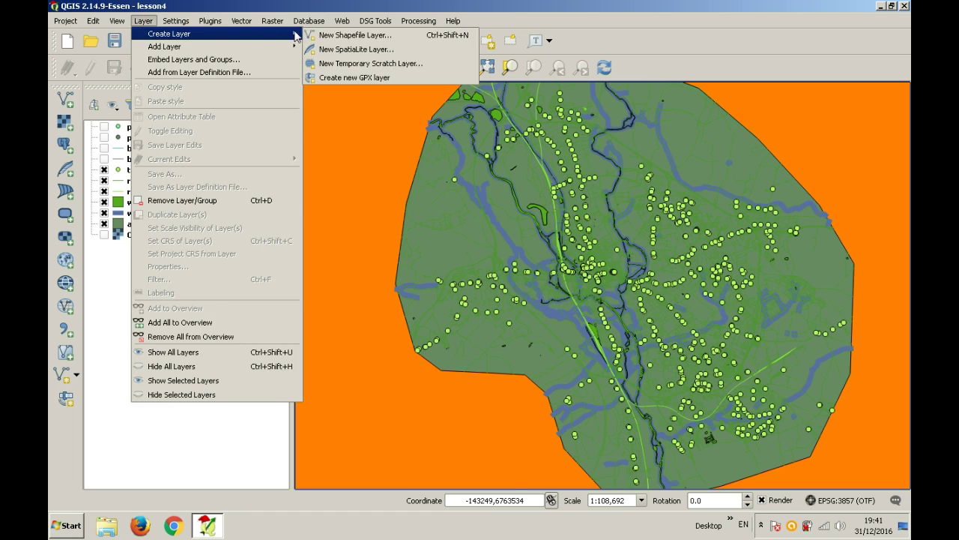
{"action": "left_click", "coordinate": [353, 34]}
{"action": "left_click", "coordinate": [260, 83]}
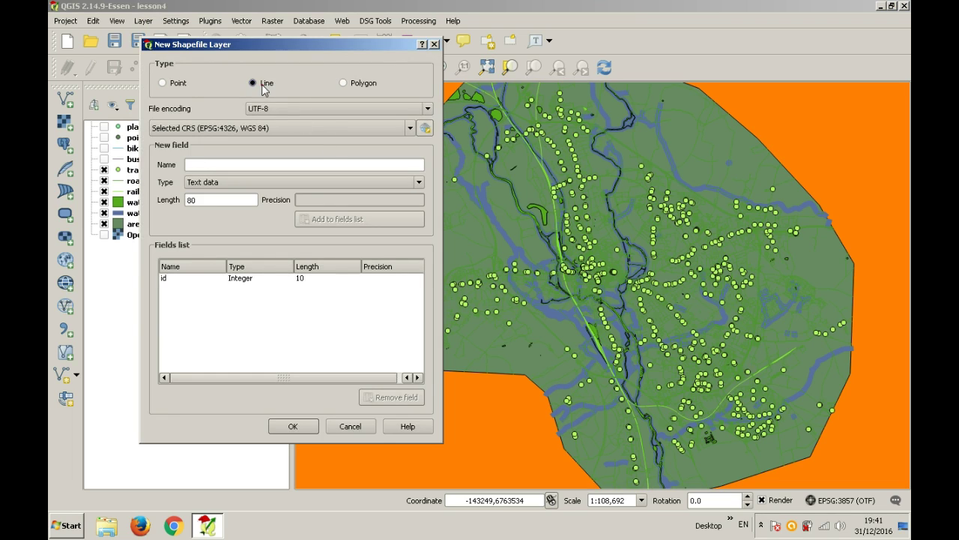
{"action": "left_click", "coordinate": [291, 165]}
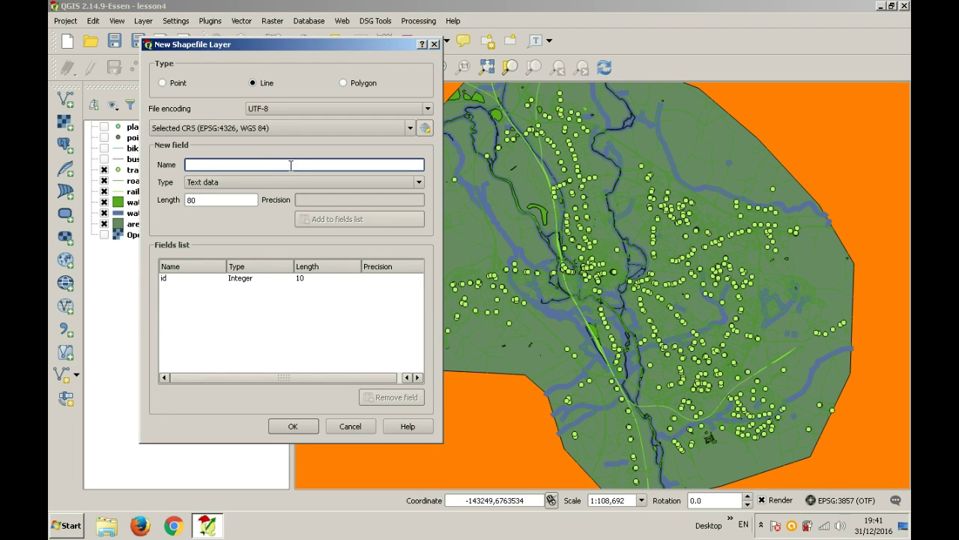
{"action": "type", "text": "bus_number"}
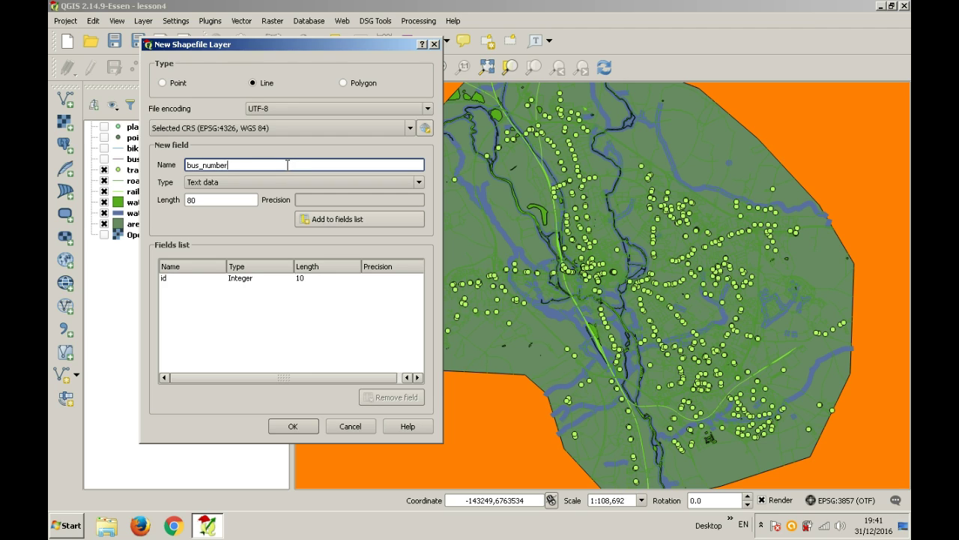
{"action": "left_click", "coordinate": [312, 217]}
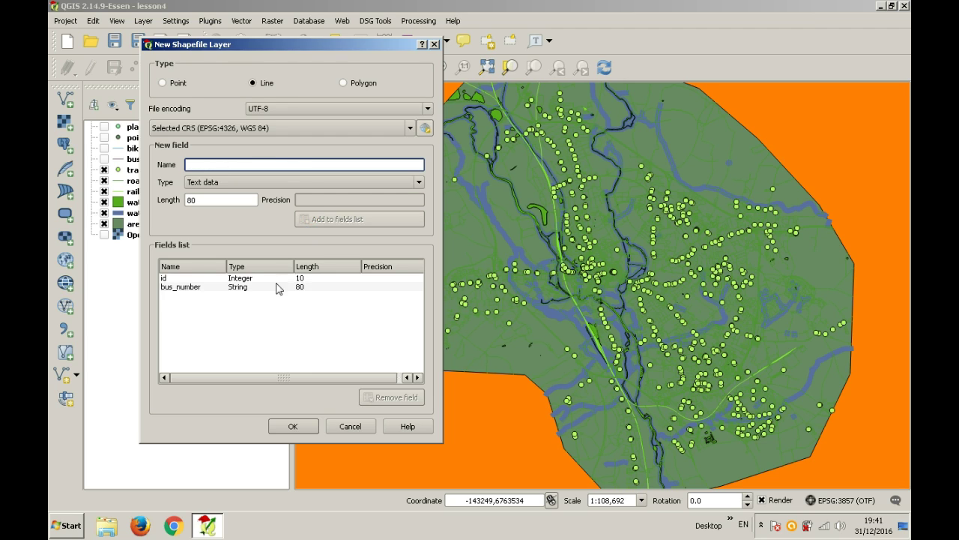
{"action": "left_click", "coordinate": [273, 287]}
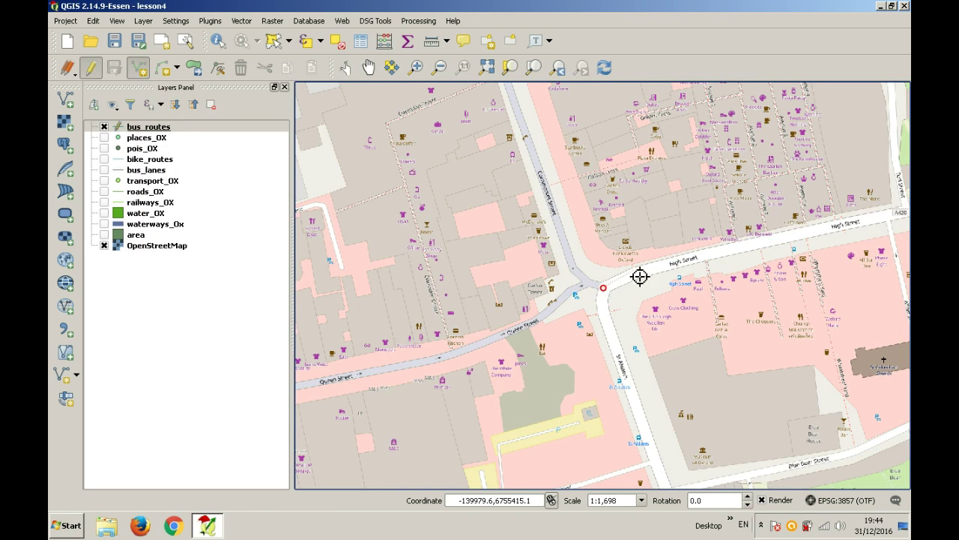
Digitise a trial bus_routes line along High Street with id 1, then dismiss its attribute form
{"action": "left_click", "coordinate": [754, 242]}
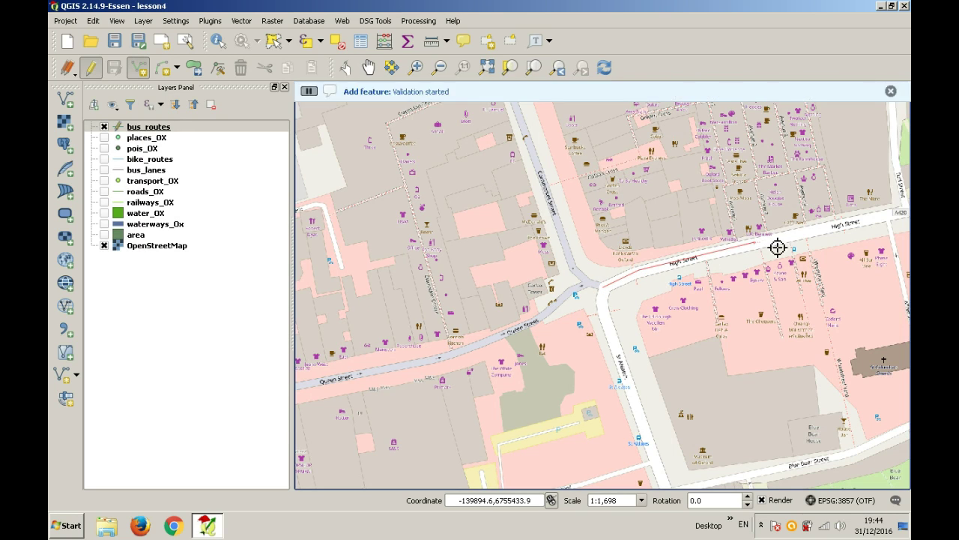
{"action": "scroll", "coordinate": [583, 243], "scroll_direction": "down", "scroll_amount": 2}
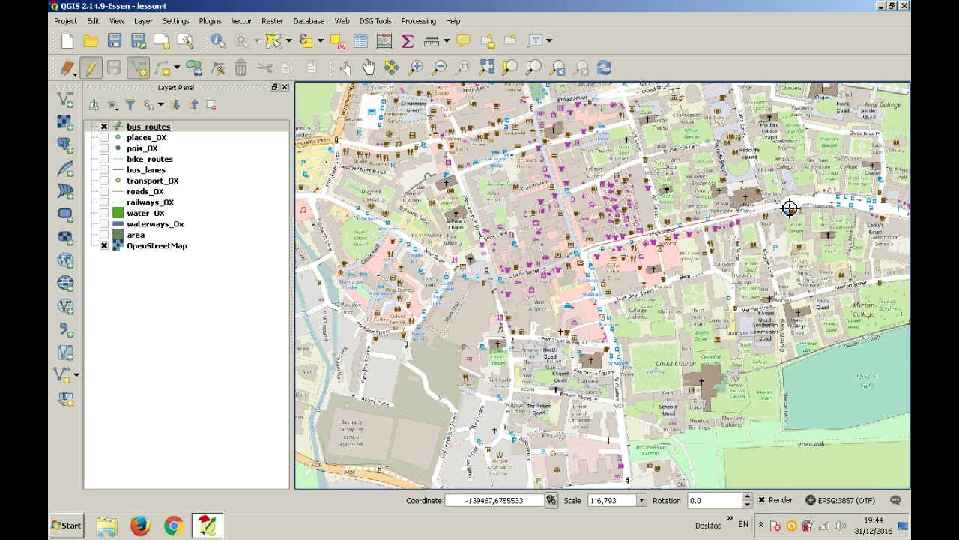
{"action": "right_click", "coordinate": [881, 212]}
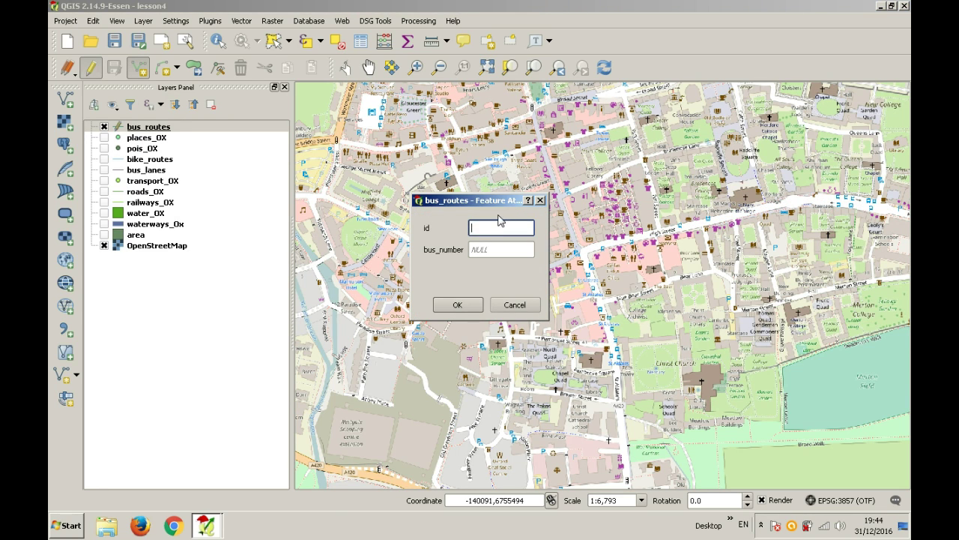
{"action": "type", "text": "1"}
{"action": "key", "text": "Tab"}
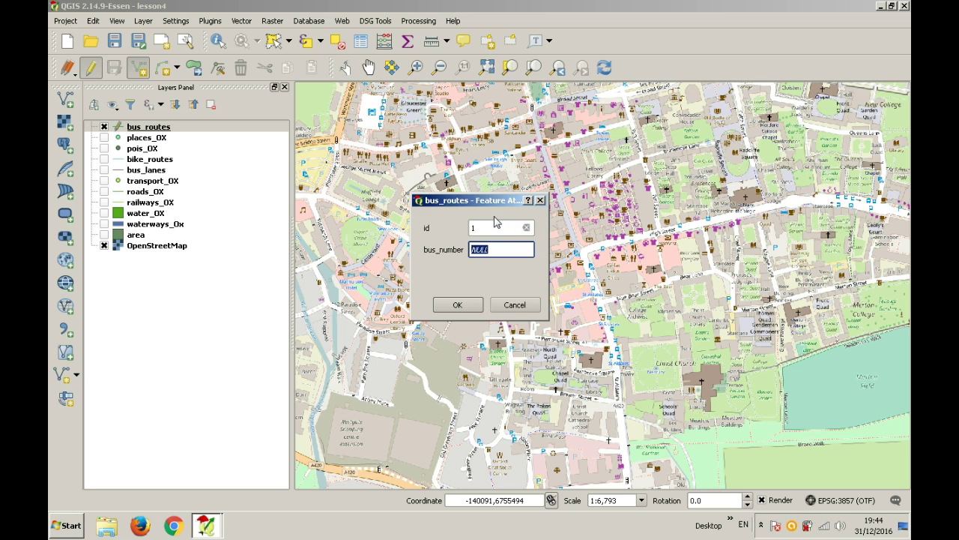
{"action": "left_click", "coordinate": [541, 202]}
{"action": "scroll", "coordinate": [428, 192], "scroll_direction": "down", "scroll_amount": 2}
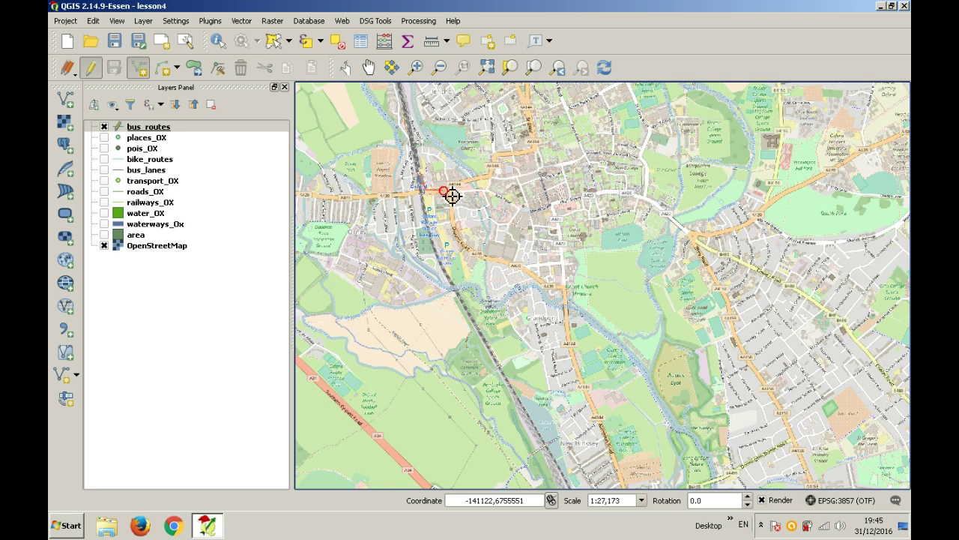
{"action": "left_click", "coordinate": [451, 194]}
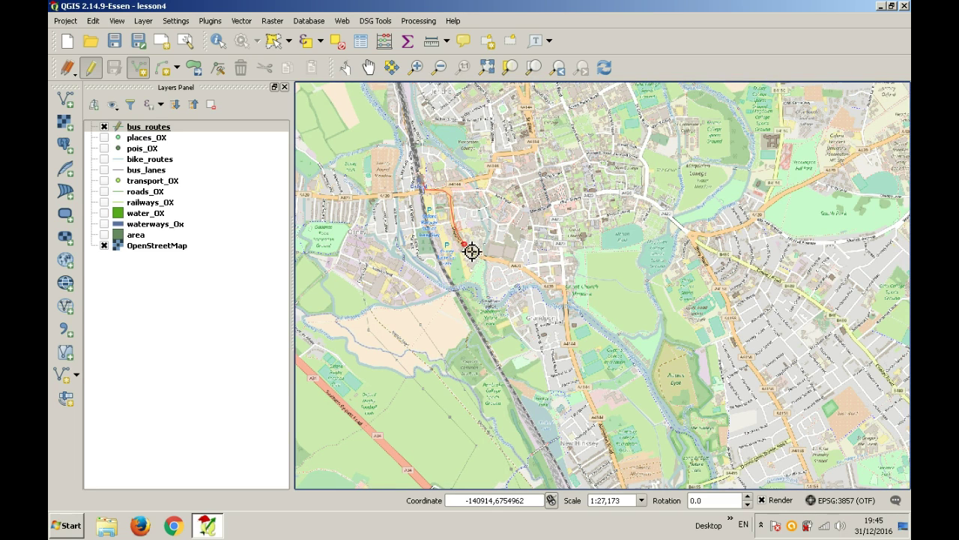
Trace the bus route from the station south-east along the roads and finish the line
{"action": "left_click", "coordinate": [705, 258]}
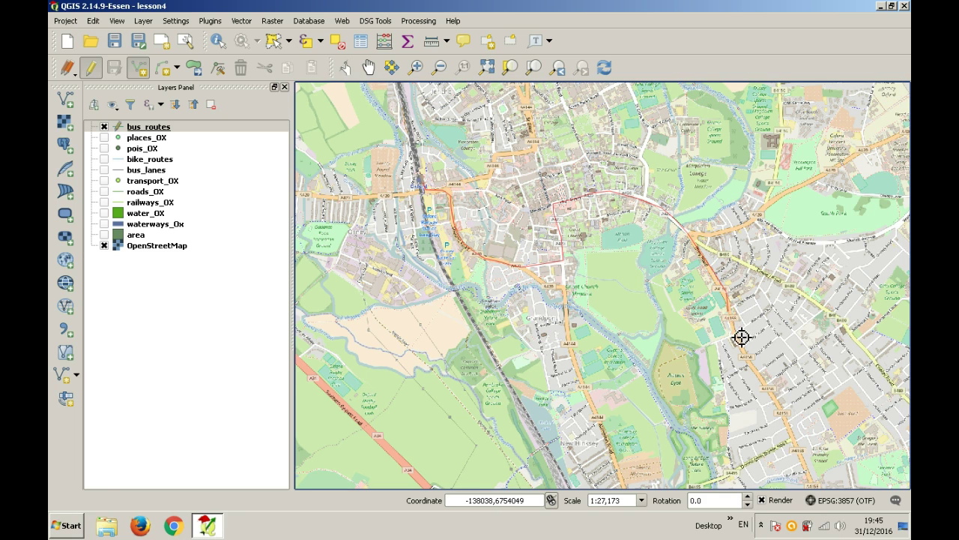
{"action": "key", "text": "Down"}
{"action": "key", "text": "Down"}
{"action": "key", "text": "Down"}
{"action": "key", "text": "Right"}
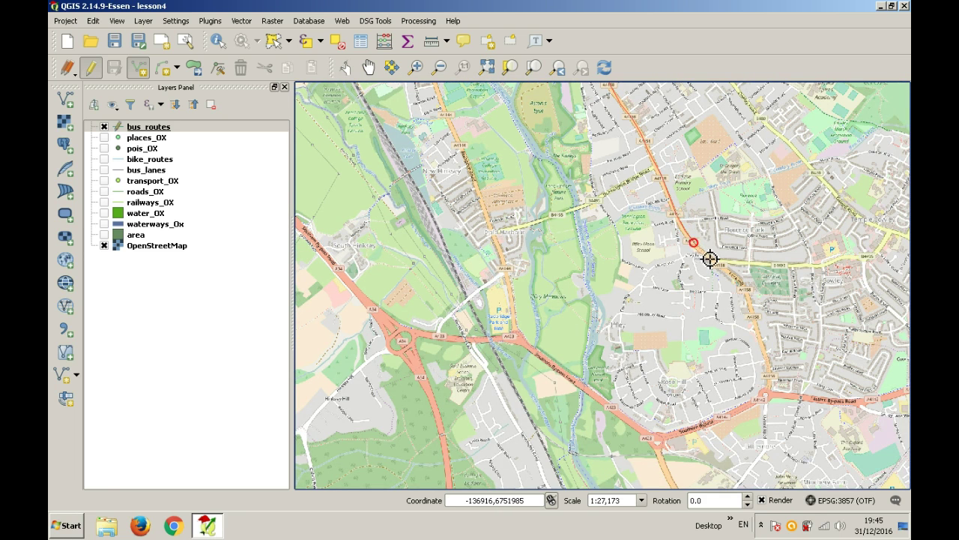
{"action": "key", "text": "Down"}
{"action": "key", "text": "Right"}
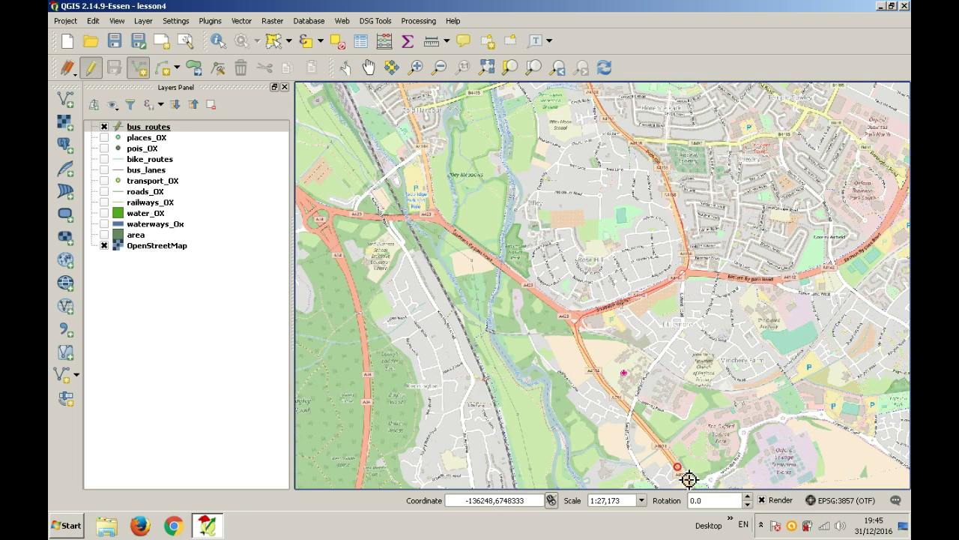
{"action": "left_click", "coordinate": [691, 482]}
{"action": "scroll", "coordinate": [690, 482], "scroll_direction": "up", "scroll_amount": 1}
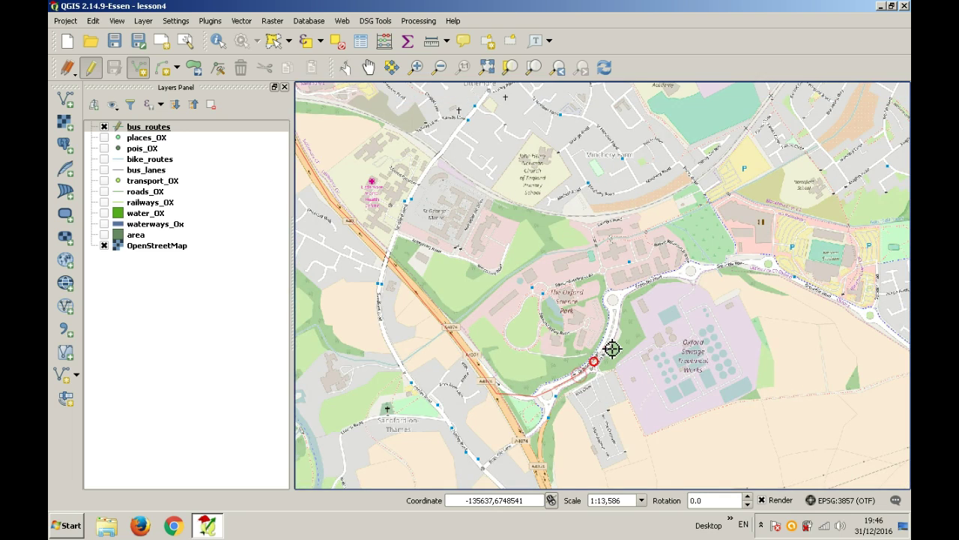
{"action": "left_click", "coordinate": [612, 348]}
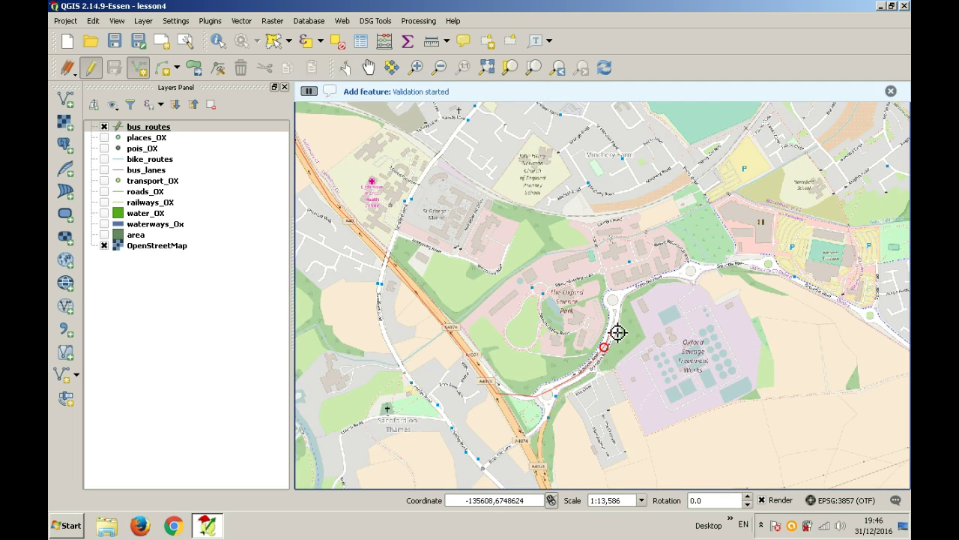
{"action": "right_click", "coordinate": [752, 263]}
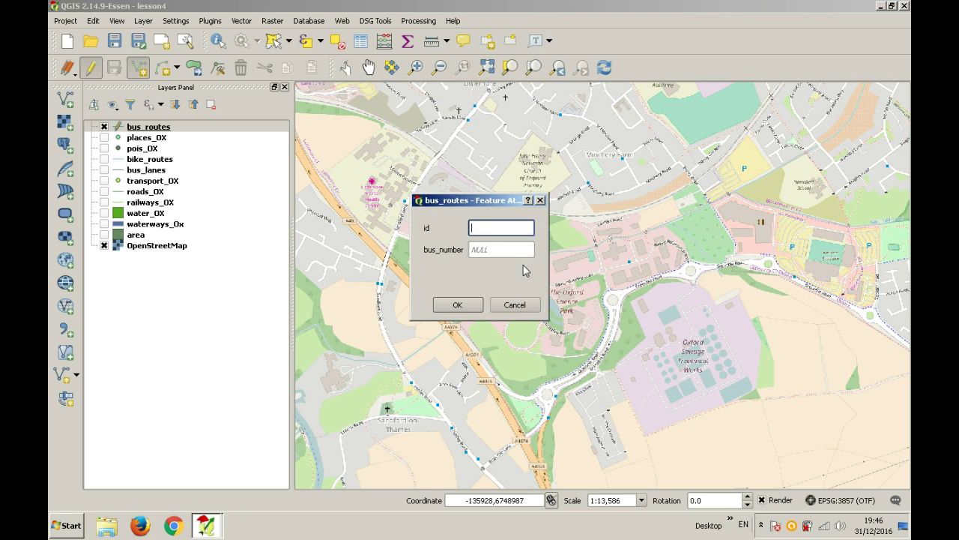
Record the route's attributes as id 1 and bus_number 5
{"action": "type", "text": "1"}
{"action": "key", "text": "Tab"}
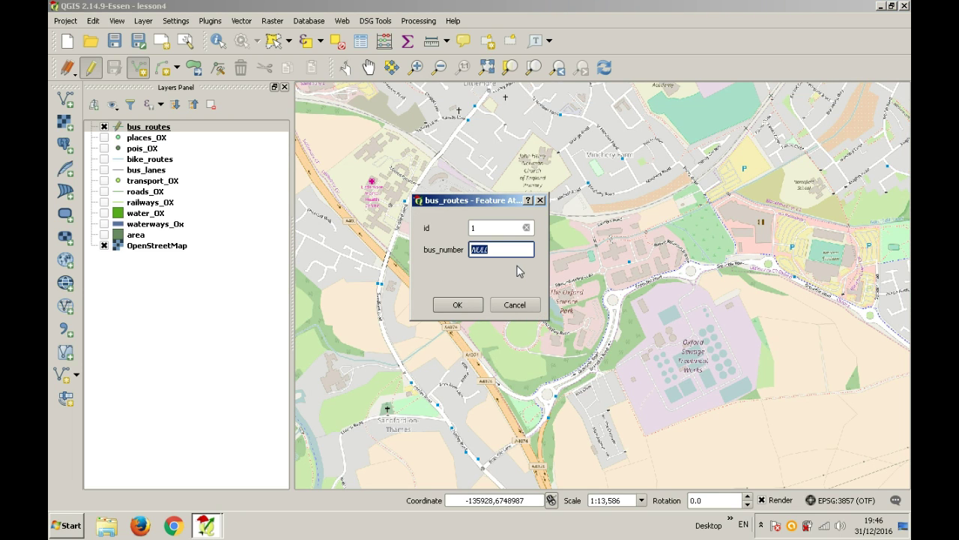
{"action": "type", "text": "5"}
{"action": "key", "text": "Return"}
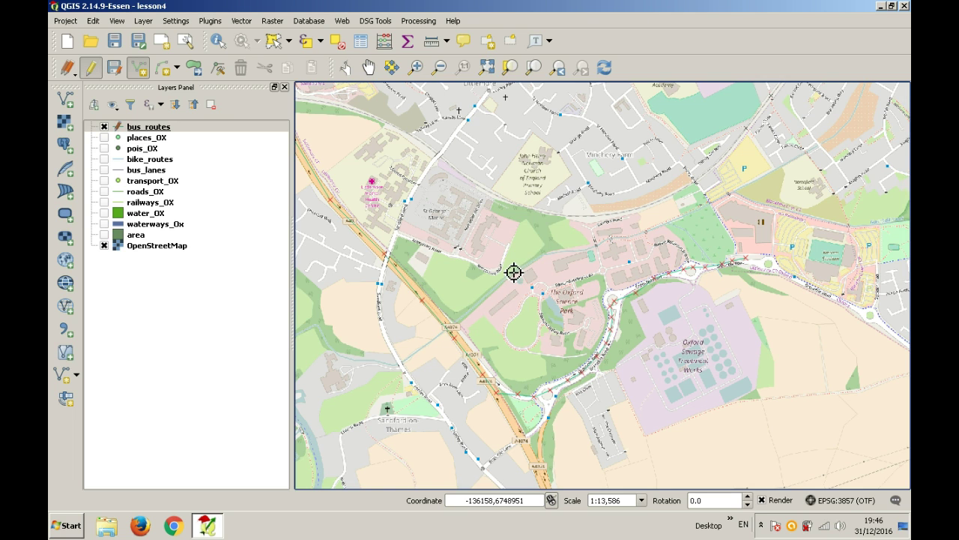
{"action": "left_click", "coordinate": [143, 21]}
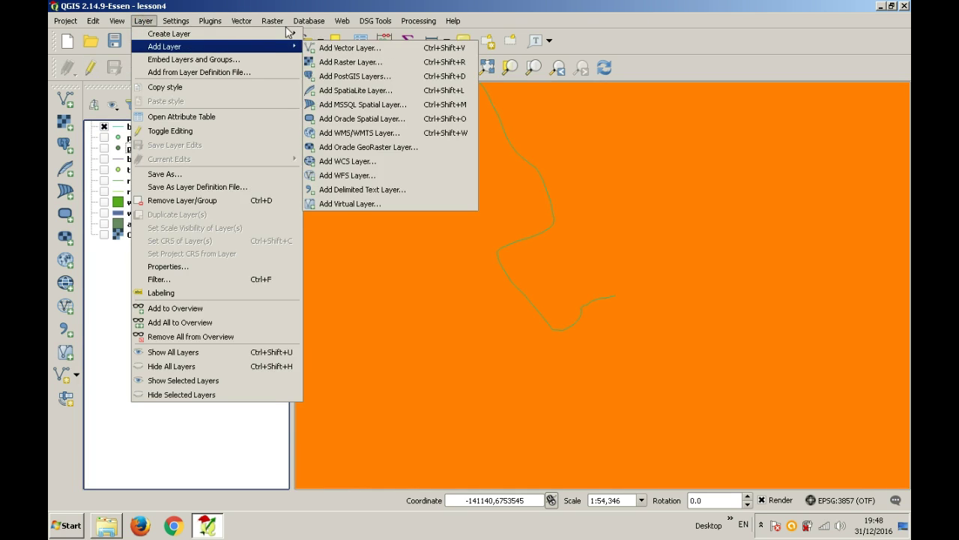
Define another line shapefile layer with a text field named descript
{"action": "mouse_move", "coordinate": [277, 34]}
{"action": "left_click", "coordinate": [318, 35]}
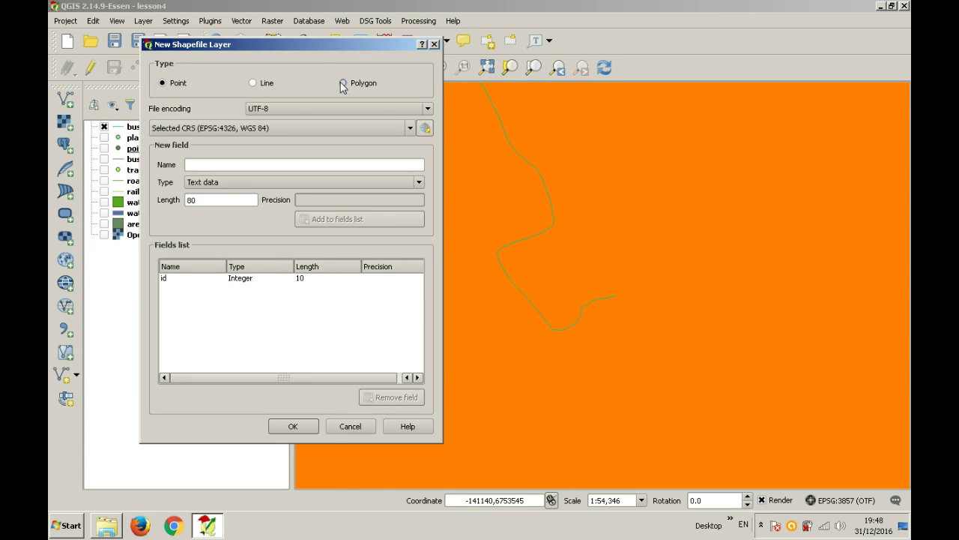
{"action": "left_click", "coordinate": [255, 83]}
{"action": "left_click", "coordinate": [259, 163]}
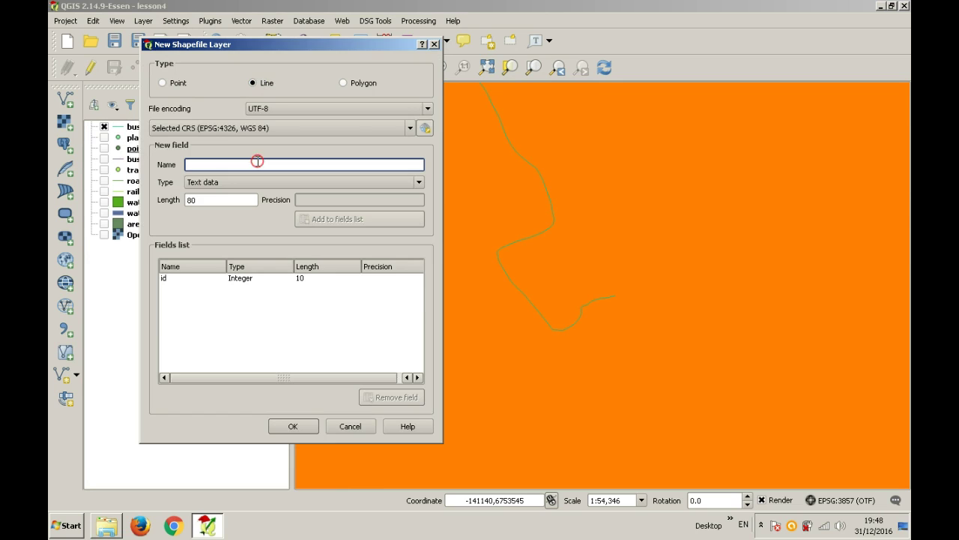
{"action": "type", "text": "descriptin"}
{"action": "key", "text": "BackSpace"}
{"action": "type", "text": "o"}
{"action": "key", "text": "BackSpace"}
{"action": "key", "text": "BackSpace"}
{"action": "left_click", "coordinate": [330, 220]}
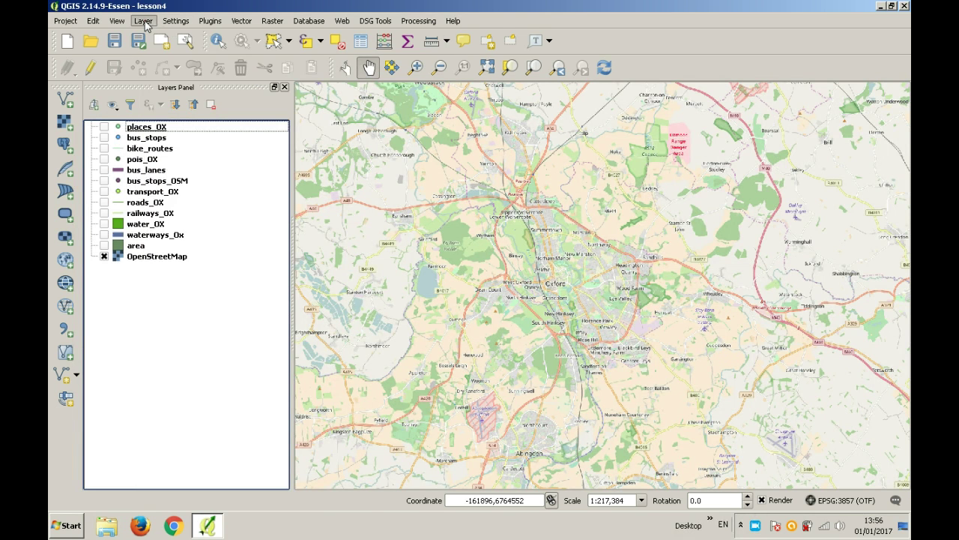
{"action": "left_click", "coordinate": [142, 20]}
Make a Polygon shapefile layer with a names field and save it as parks_OX
{"action": "mouse_move", "coordinate": [159, 34]}
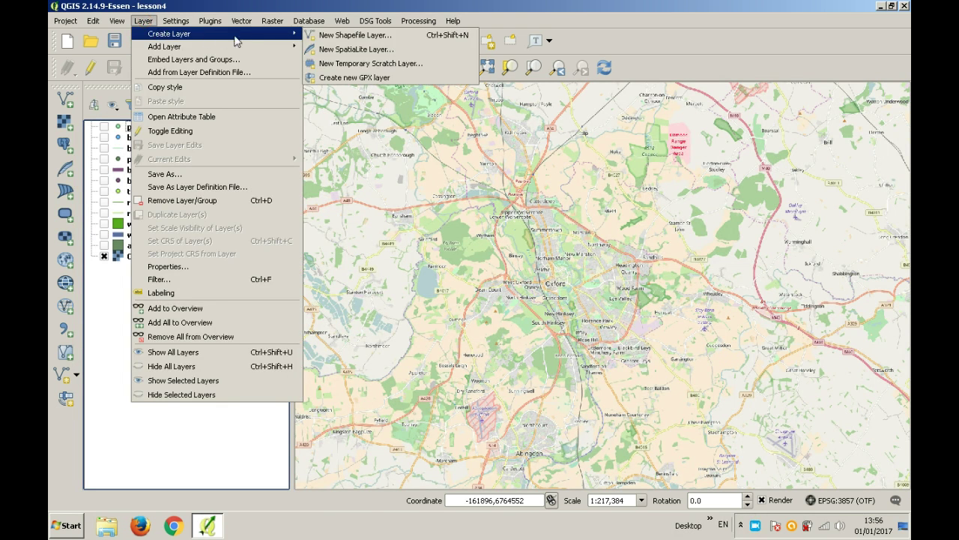
{"action": "left_click", "coordinate": [315, 36]}
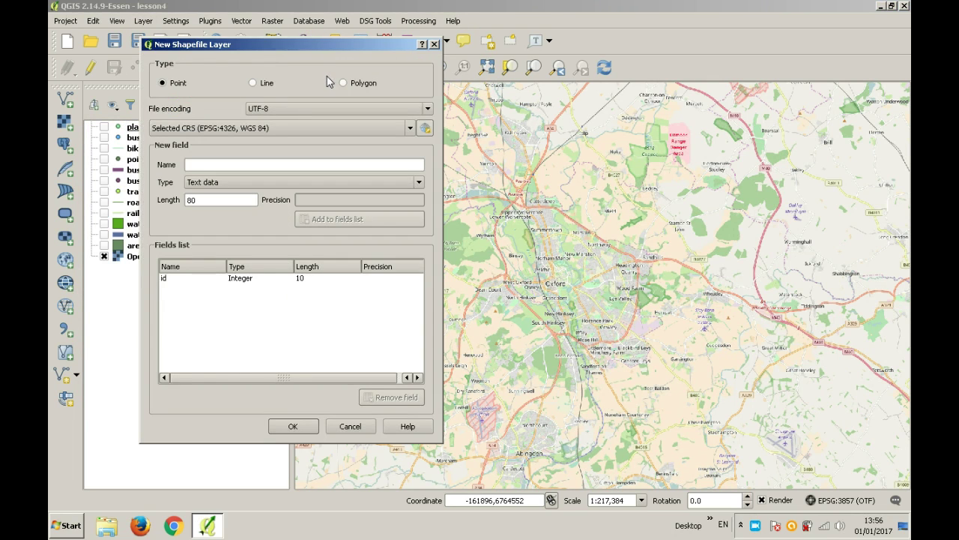
{"action": "left_click", "coordinate": [342, 84]}
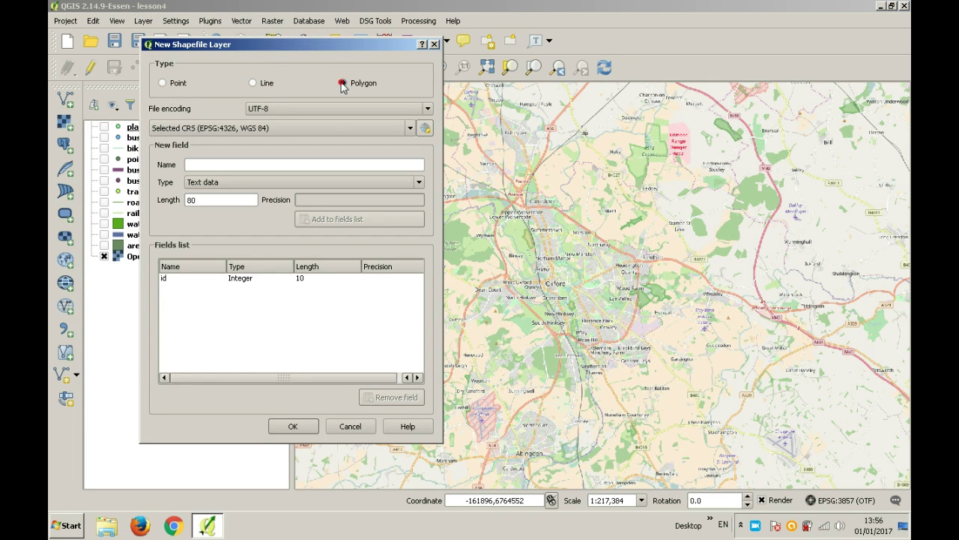
{"action": "left_click", "coordinate": [280, 166]}
{"action": "type", "text": "names"}
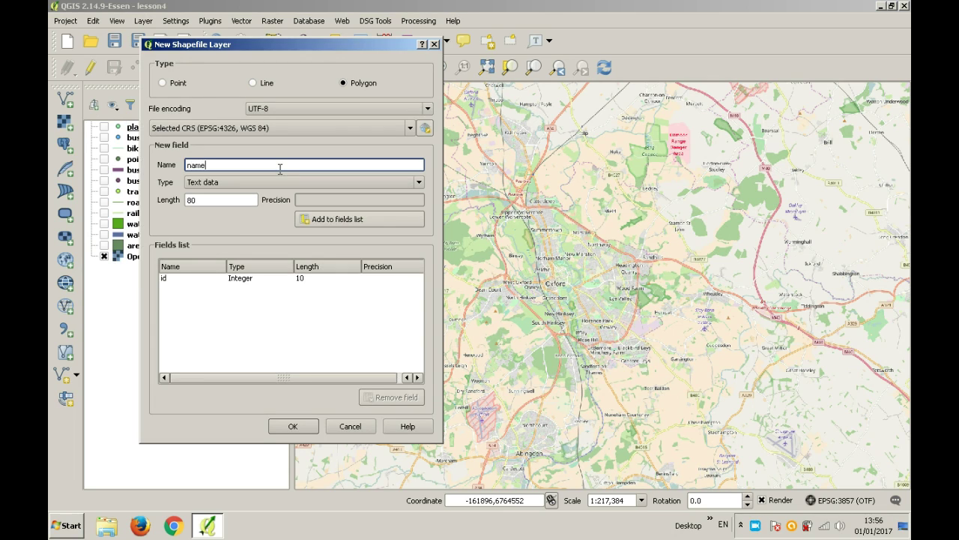
{"action": "left_click", "coordinate": [314, 217]}
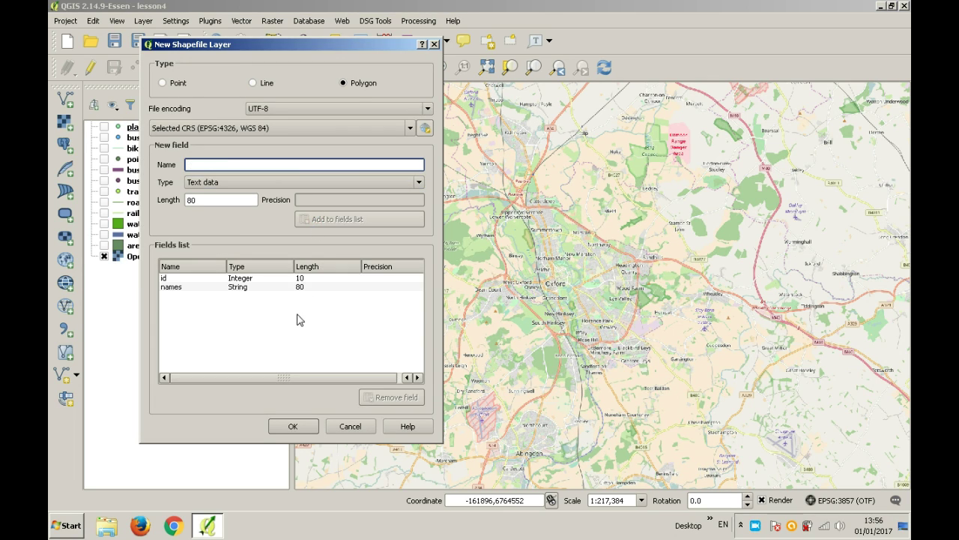
{"action": "left_click", "coordinate": [281, 425]}
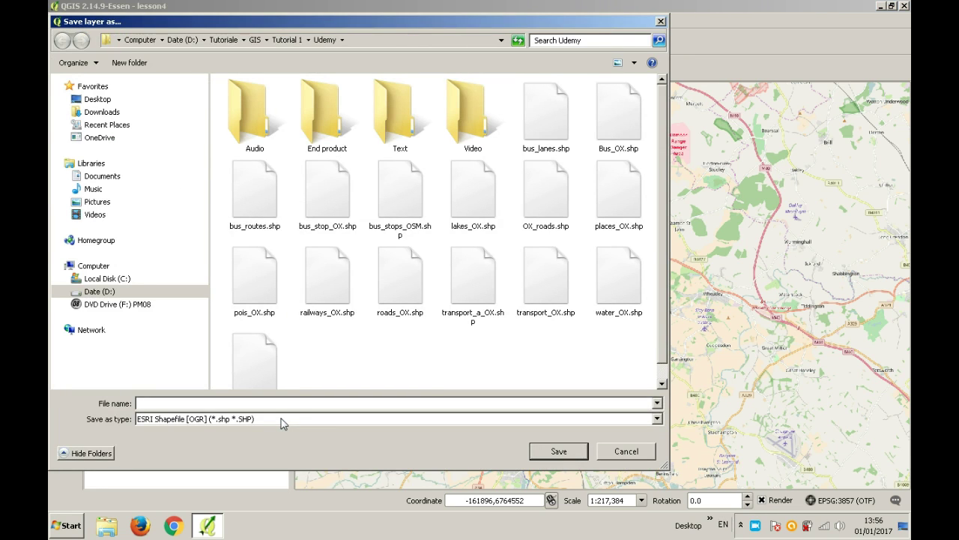
{"action": "type", "text": "parks_OX"}
{"action": "key", "text": "Return"}
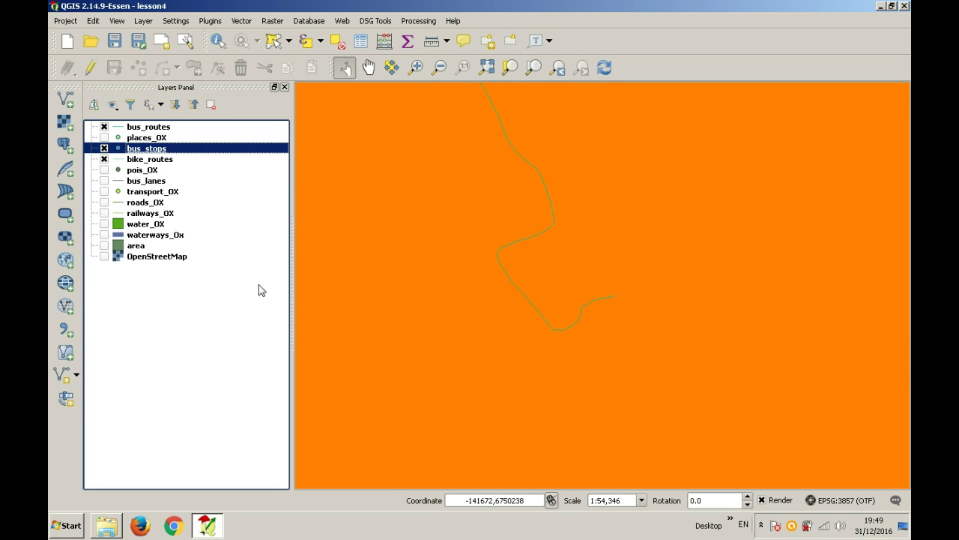
Turn on transport_OX, pois_OX and roads_OX, leaving transport_OX as the current layer
{"action": "left_click", "coordinate": [105, 192]}
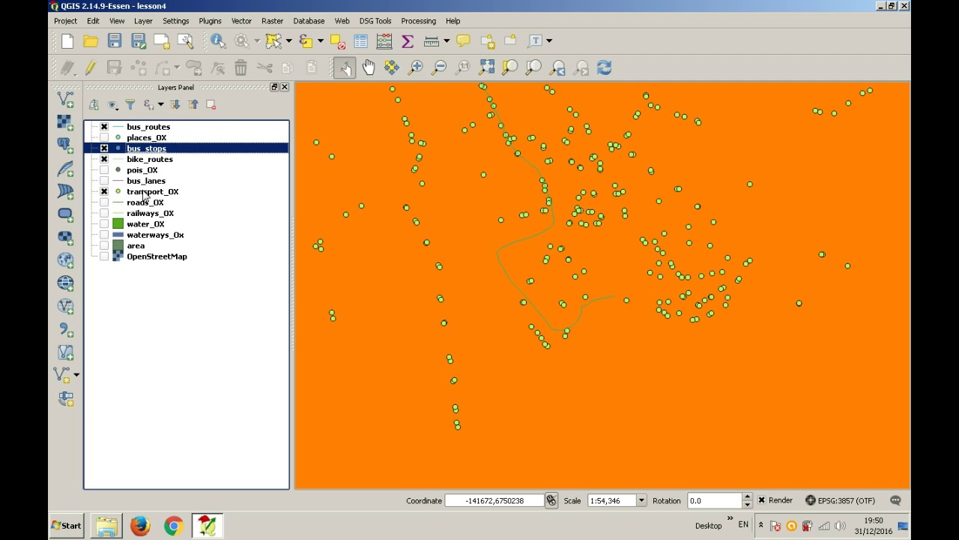
{"action": "scroll", "coordinate": [495, 289], "scroll_direction": "down", "scroll_amount": 1}
{"action": "scroll", "coordinate": [517, 158], "scroll_direction": "down", "scroll_amount": 1}
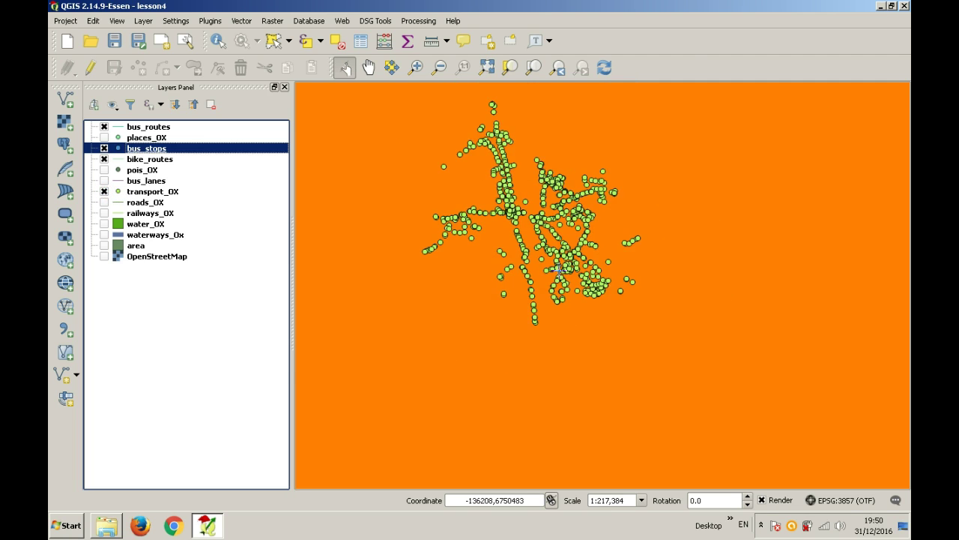
{"action": "scroll", "coordinate": [523, 186], "scroll_direction": "up", "scroll_amount": 2}
{"action": "scroll", "coordinate": [523, 185], "scroll_direction": "down", "scroll_amount": 1}
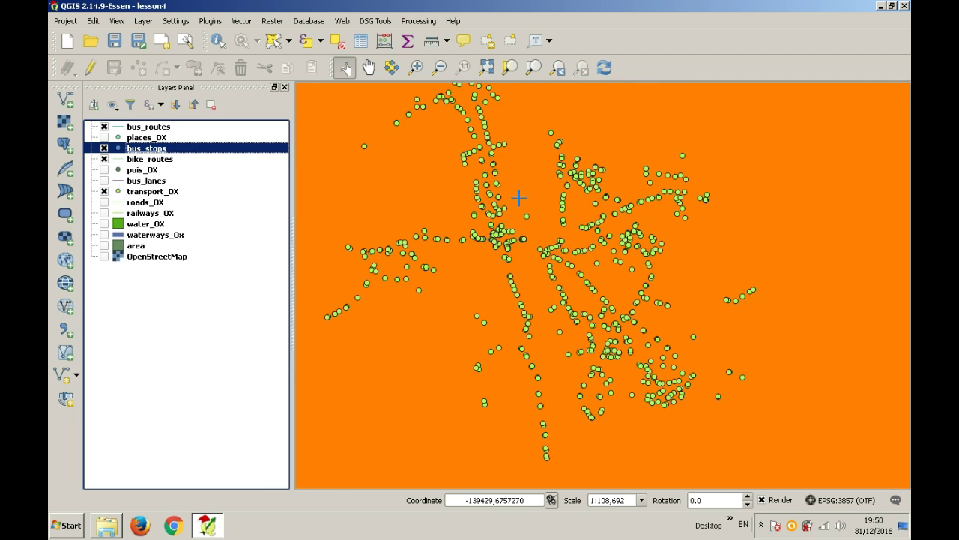
{"action": "left_click", "coordinate": [175, 192]}
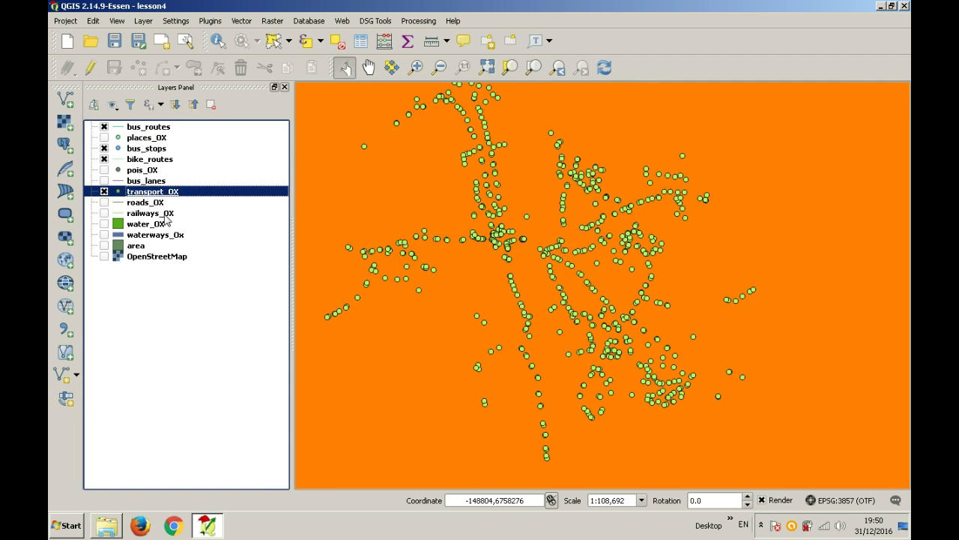
{"action": "left_click", "coordinate": [104, 170]}
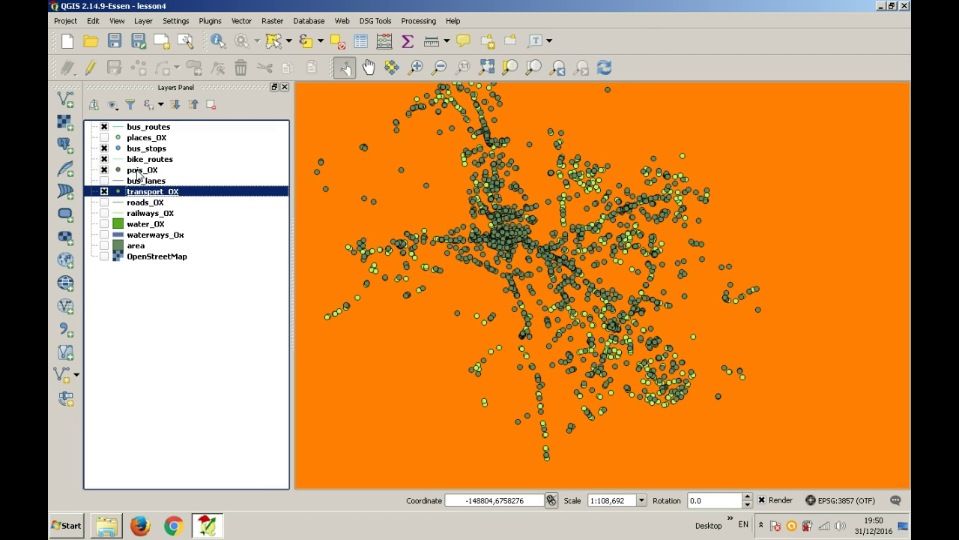
{"action": "left_click", "coordinate": [136, 171]}
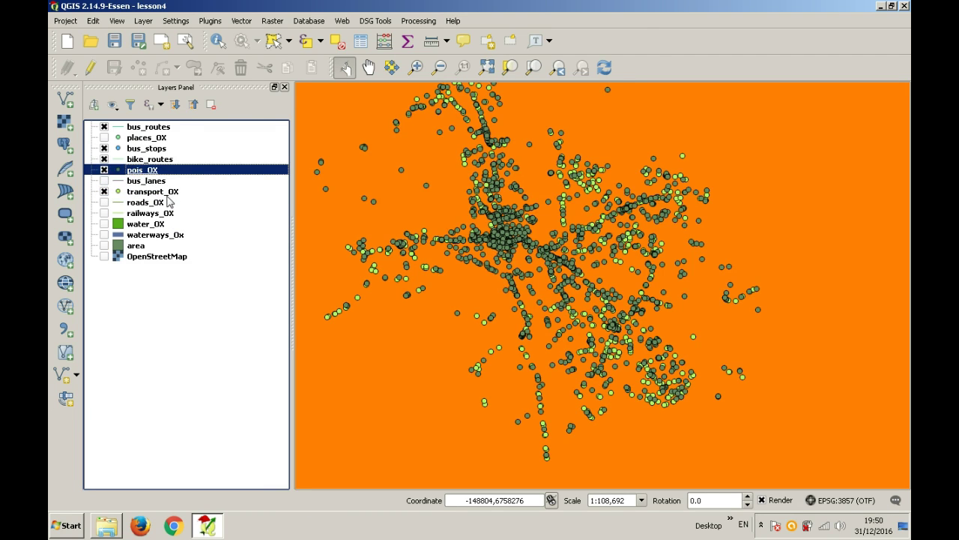
{"action": "left_click", "coordinate": [105, 203]}
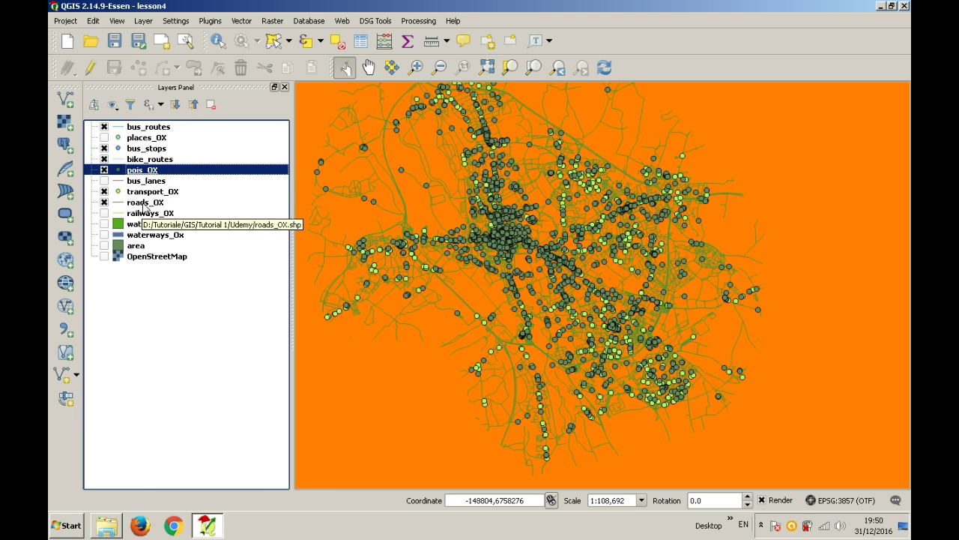
{"action": "left_click", "coordinate": [142, 203]}
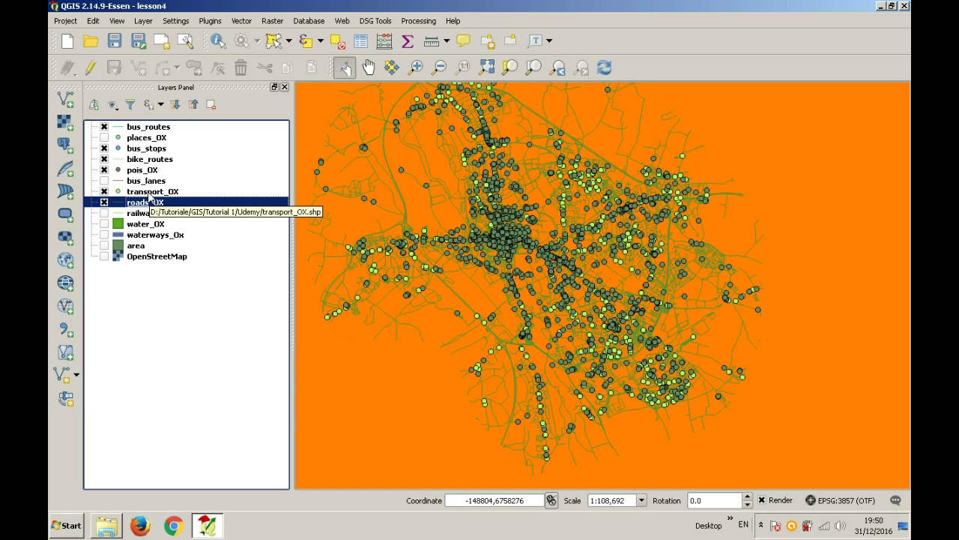
{"action": "left_click", "coordinate": [150, 193]}
In transport_OX's attribute table, select features where "fclass" = 'bus_stop' (679 of 691)
{"action": "right_click", "coordinate": [150, 193]}
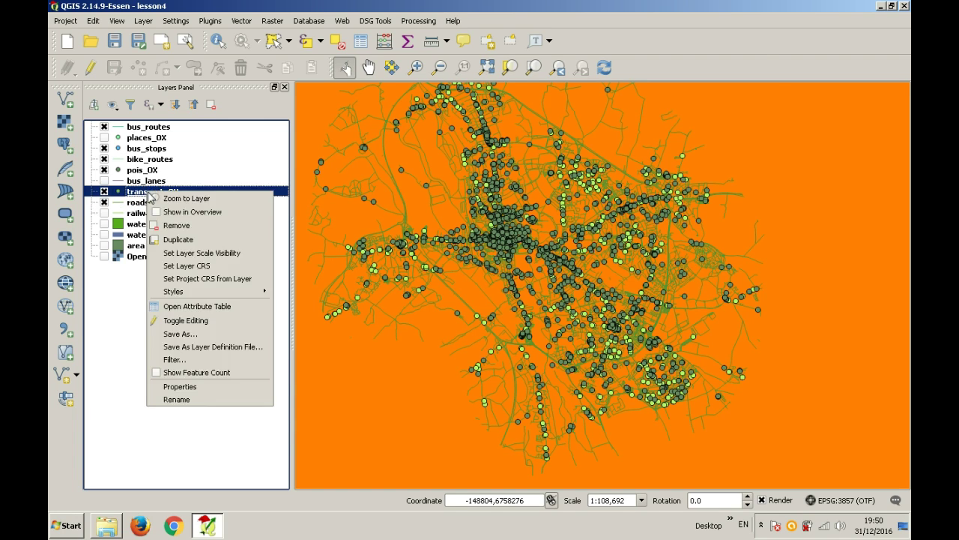
{"action": "left_click", "coordinate": [180, 308]}
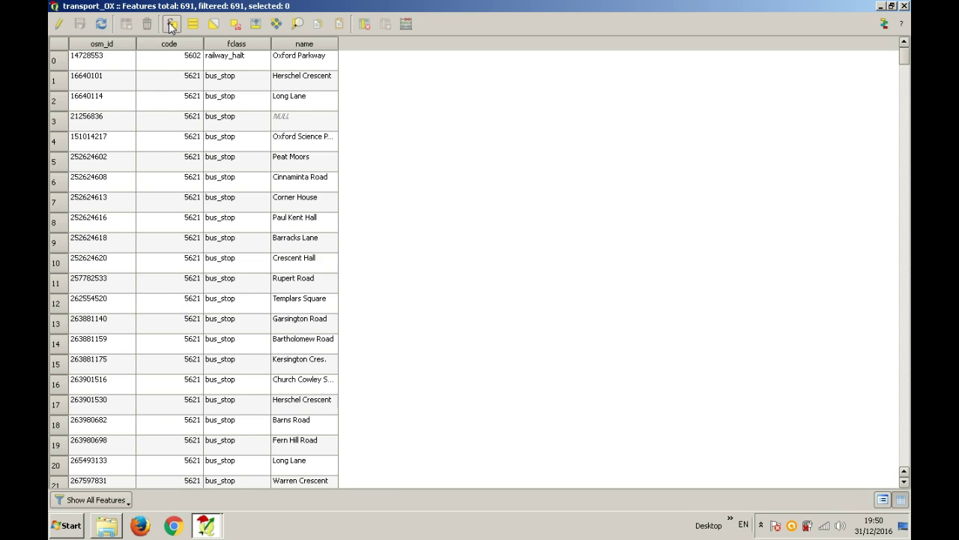
{"action": "left_click", "coordinate": [171, 24]}
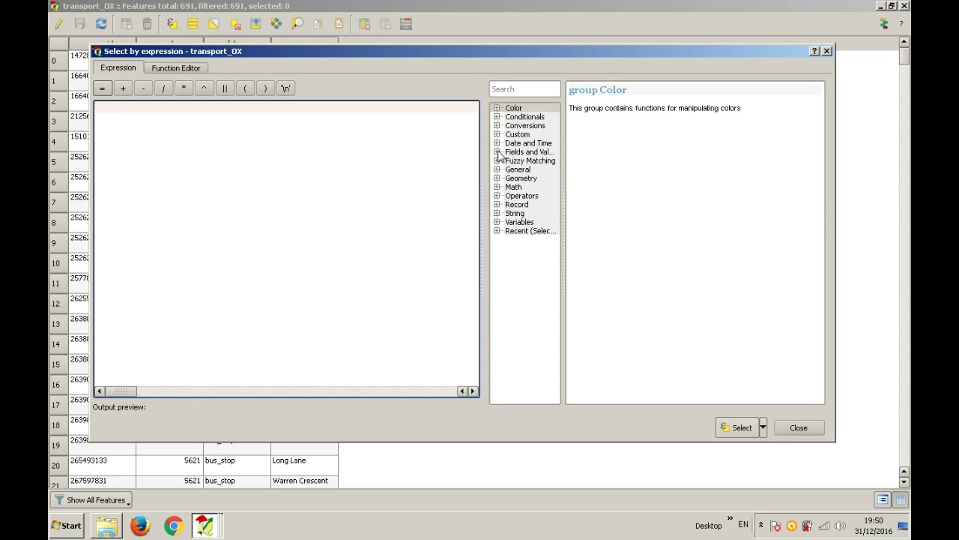
{"action": "left_click", "coordinate": [498, 152]}
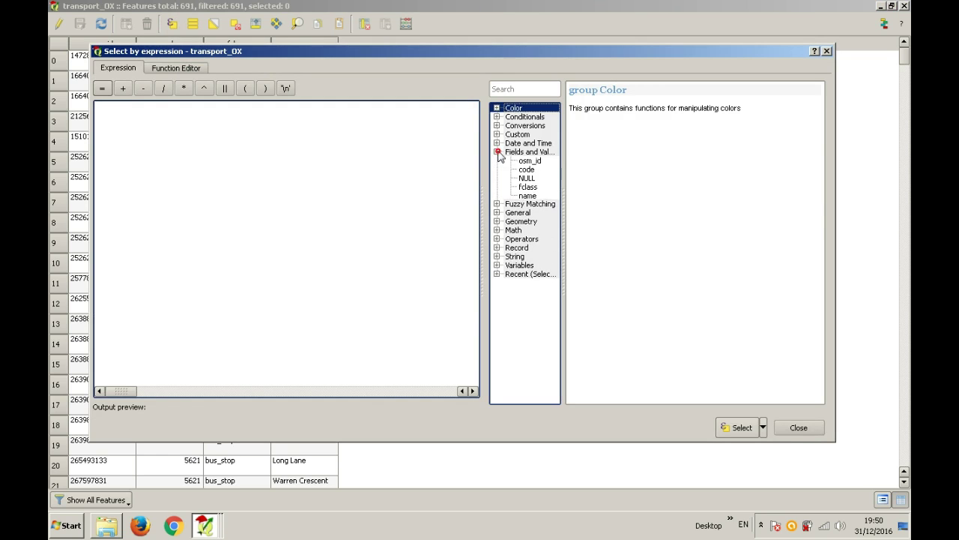
{"action": "left_click", "coordinate": [522, 187]}
{"action": "double_click", "coordinate": [524, 187]}
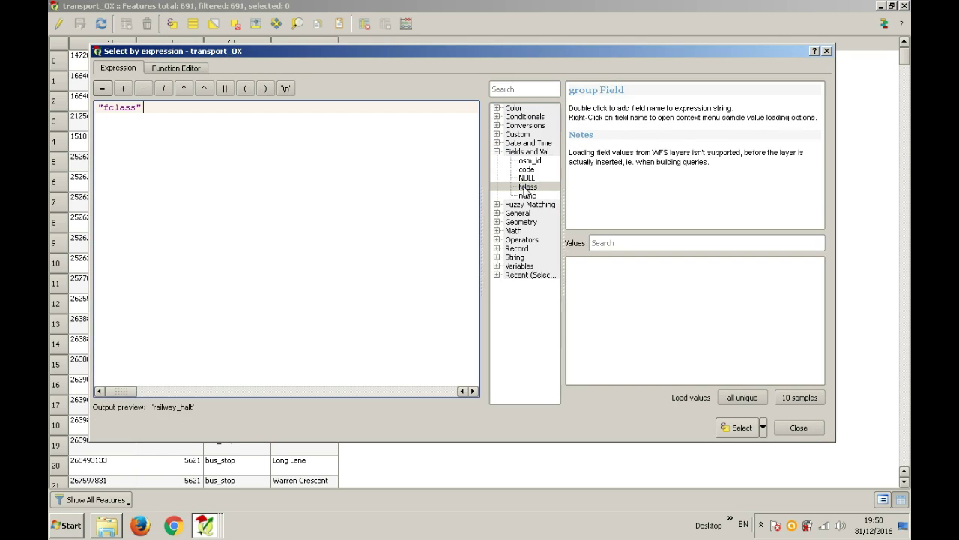
{"action": "type", "text": "="}
{"action": "left_click", "coordinate": [740, 401]}
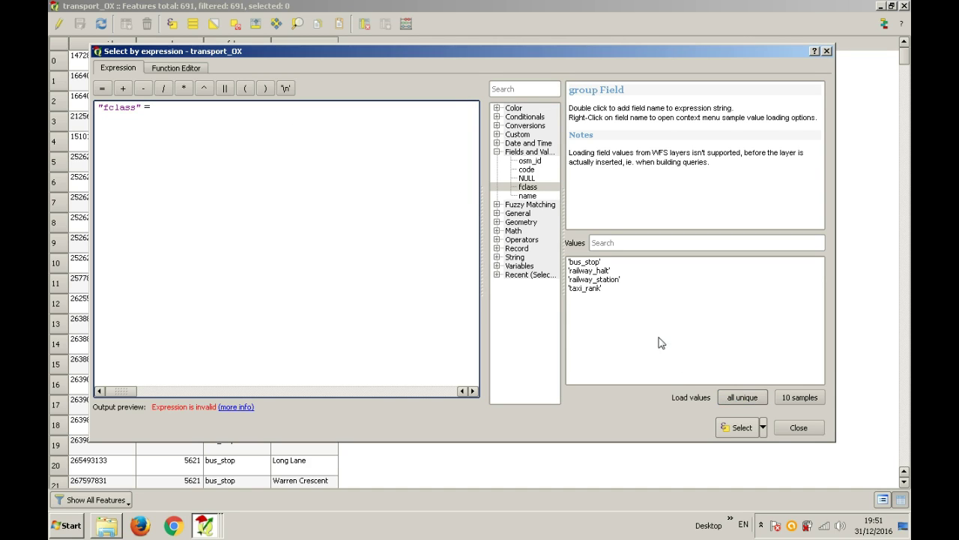
{"action": "double_click", "coordinate": [584, 262]}
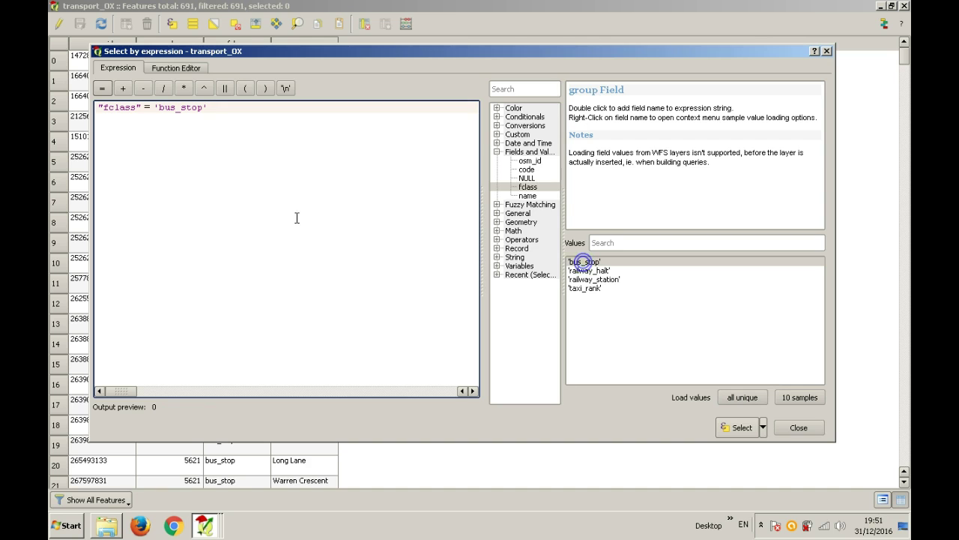
{"action": "left_click", "coordinate": [736, 428]}
{"action": "left_click", "coordinate": [795, 428]}
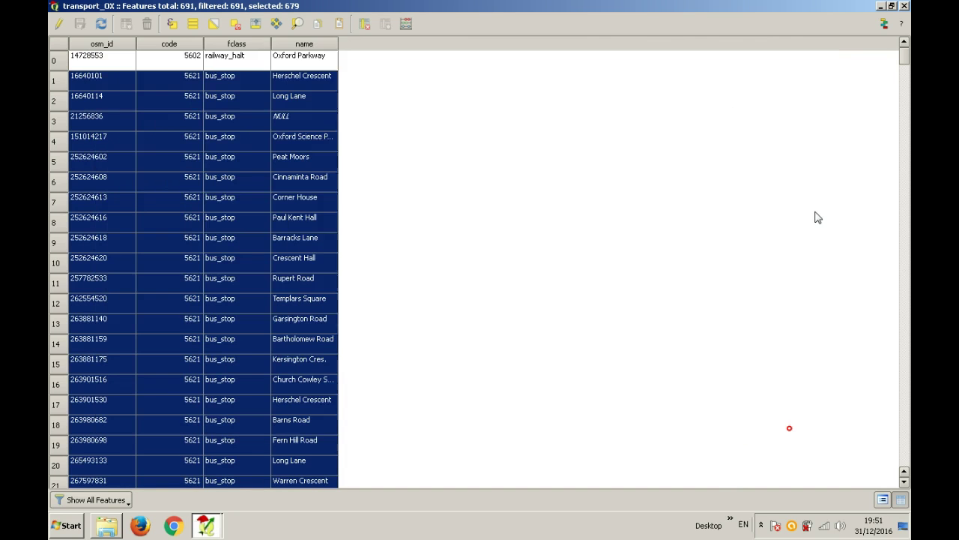
Save only the selected transport_OX features as bus_stops_OSM.shp and add it to the map
{"action": "left_click", "coordinate": [881, 6]}
{"action": "right_click", "coordinate": [173, 191]}
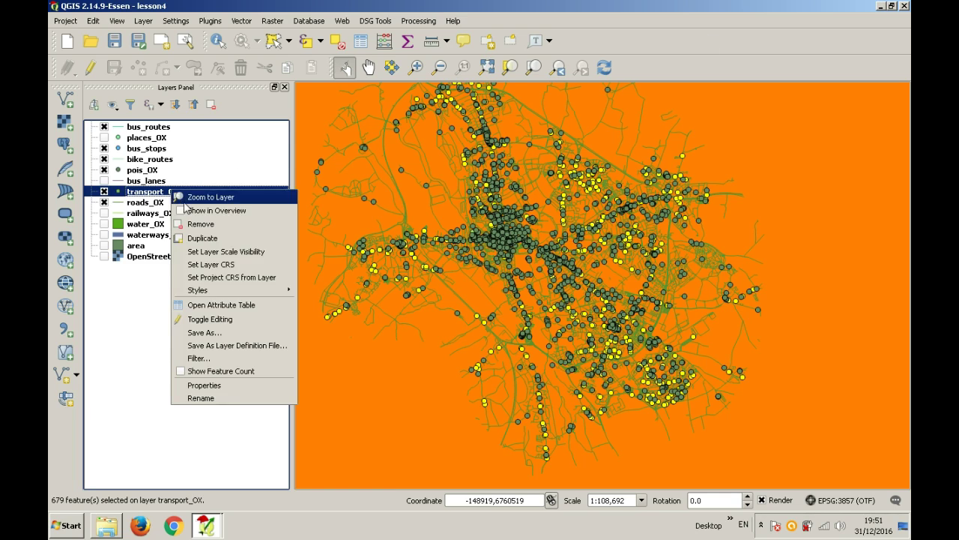
{"action": "left_click", "coordinate": [209, 333]}
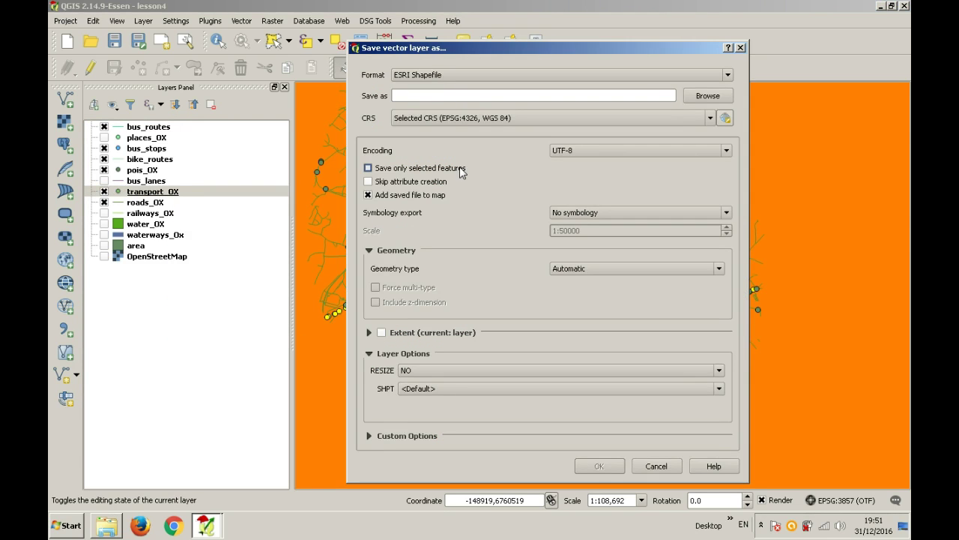
{"action": "left_click", "coordinate": [458, 167]}
{"action": "left_click", "coordinate": [701, 91]}
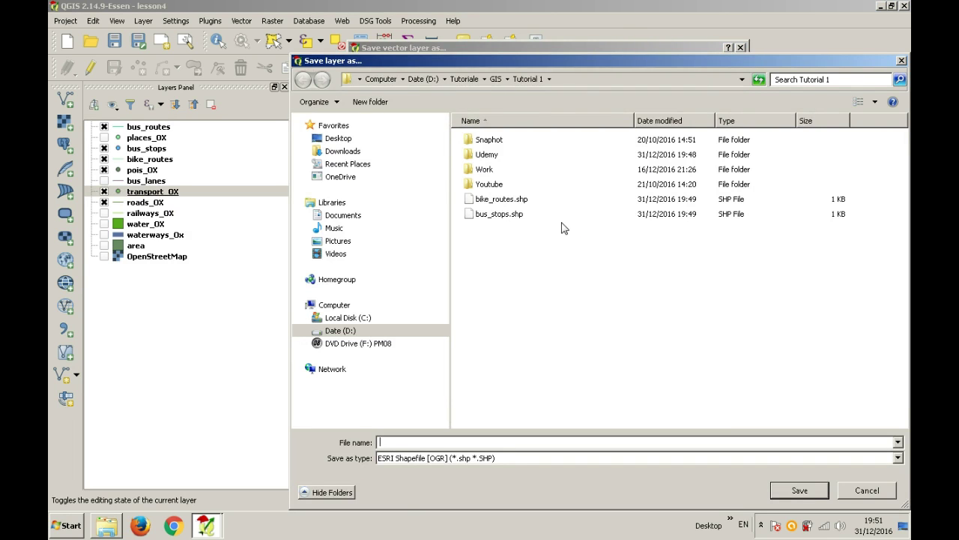
{"action": "type", "text": "bus"}
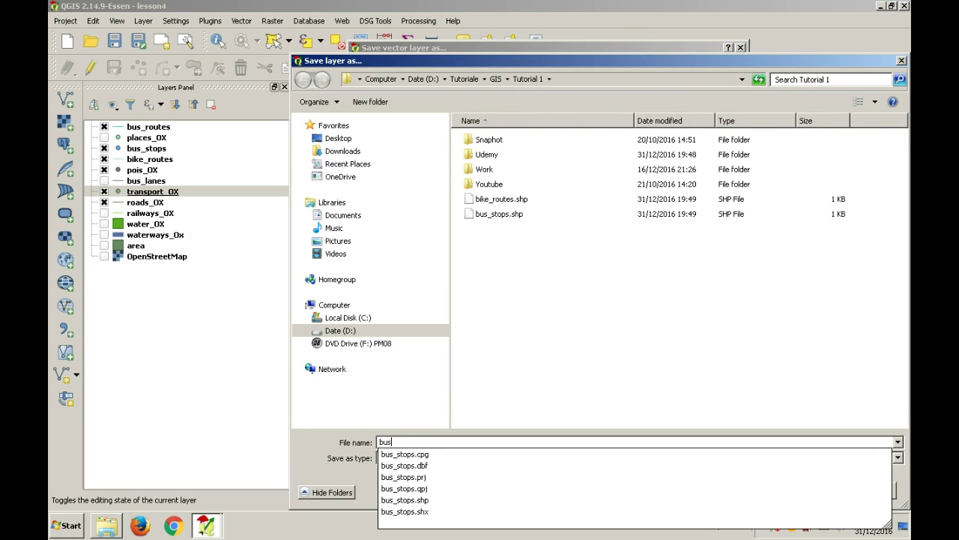
{"action": "type", "text": "_stops_OS"}
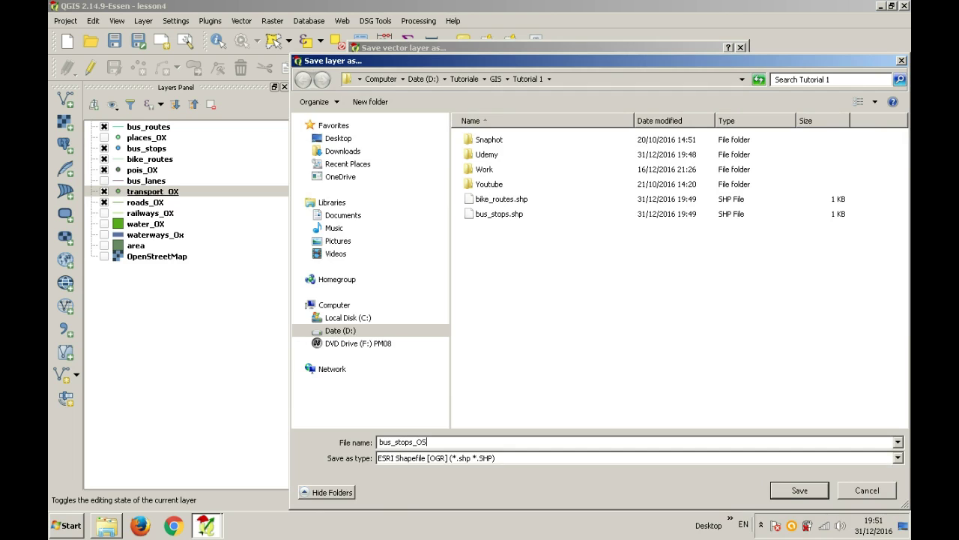
{"action": "type", "text": "M"}
{"action": "key", "text": "Return"}
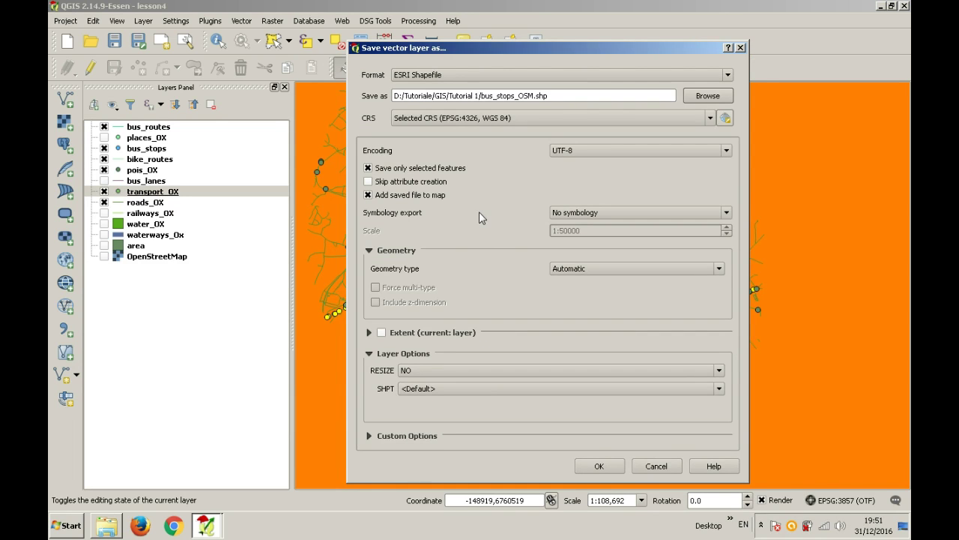
{"action": "left_click", "coordinate": [597, 465]}
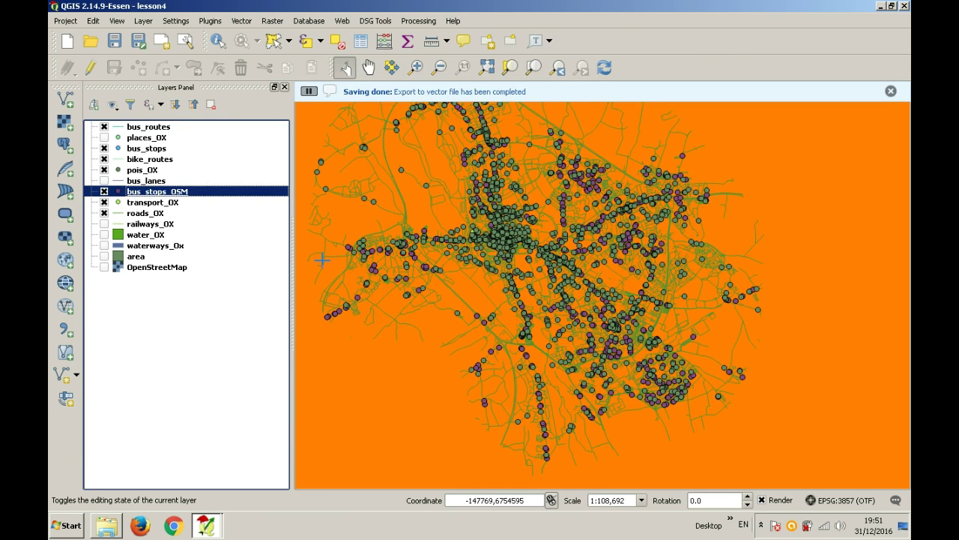
Untick transport_OX, pois_OX, bike_routes and bus_stops so only bus_stops_OSM points remain visible
{"action": "left_click", "coordinate": [104, 202]}
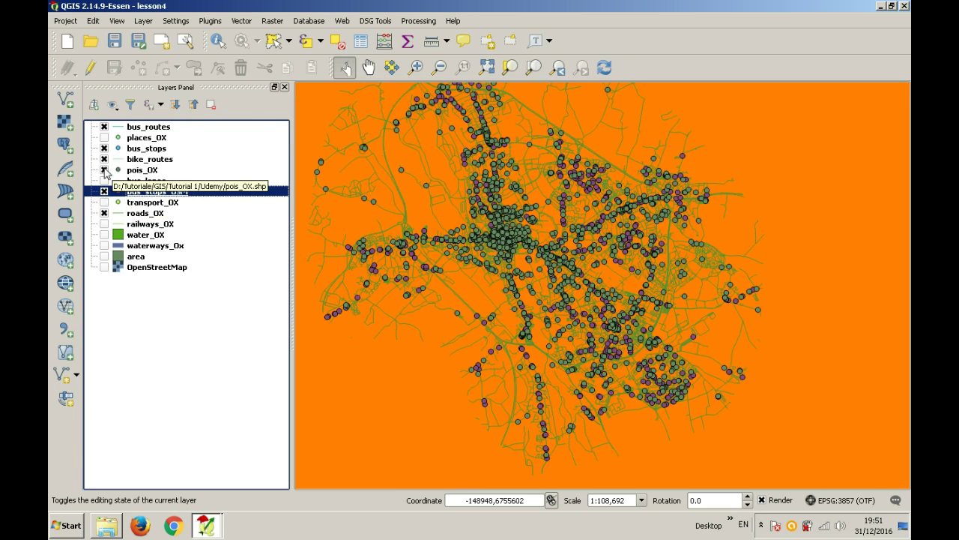
{"action": "left_click", "coordinate": [104, 170]}
{"action": "left_click", "coordinate": [105, 158]}
{"action": "left_click", "coordinate": [104, 149]}
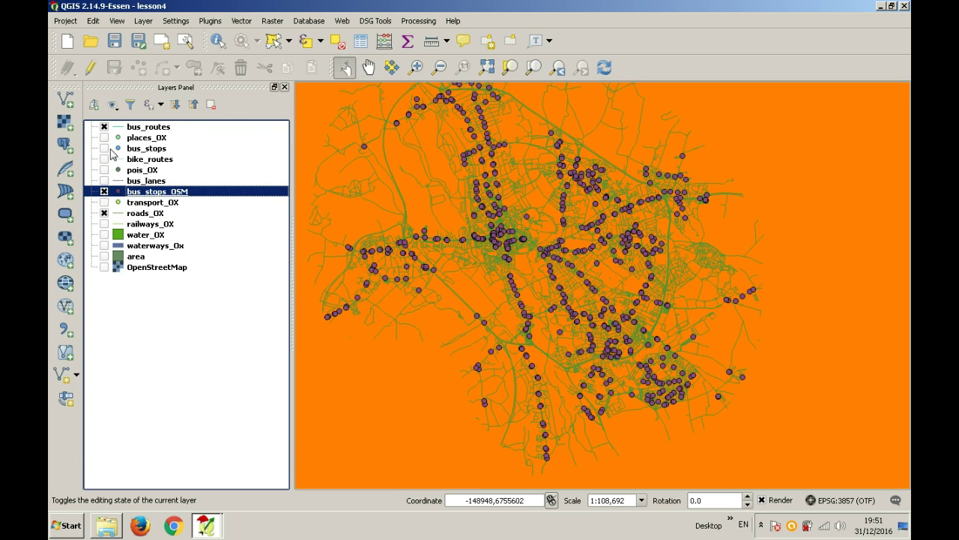